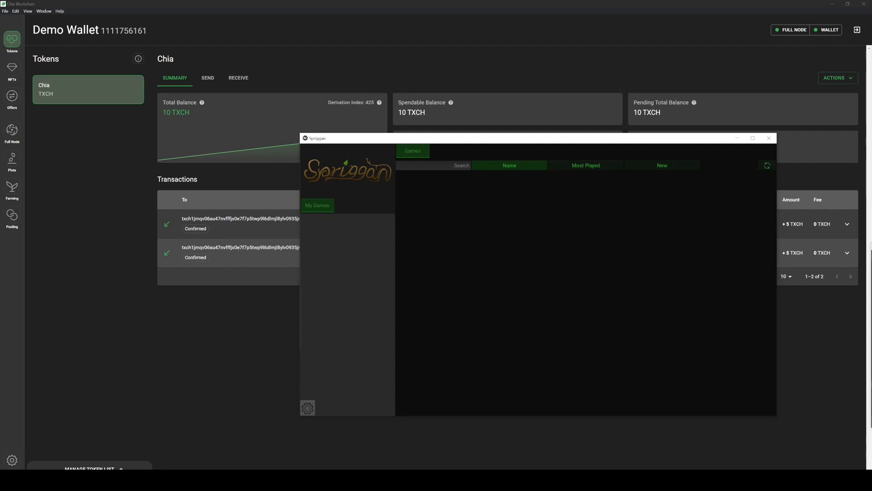
# - Open Spriggan's Settings from the gear icon at the bottom-left, landing on the Wallet section
pyautogui.click(308, 408)
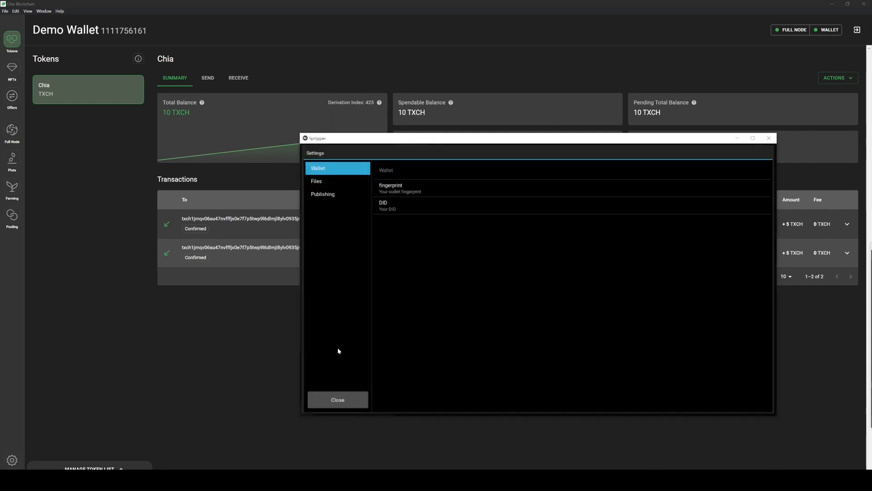
# - Select the demo wallet's fingerprint, switch Enable Publishing on, then close Settings and Spriggan
pyautogui.click(524, 185)
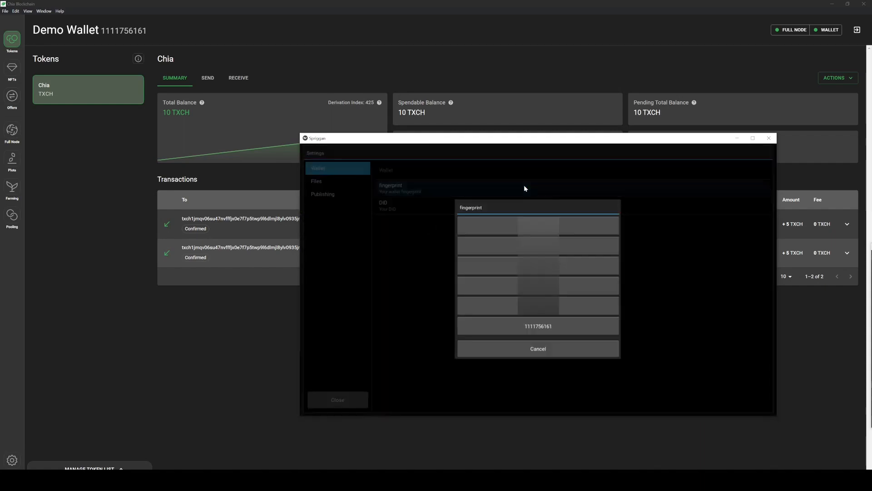
pyautogui.click(535, 327)
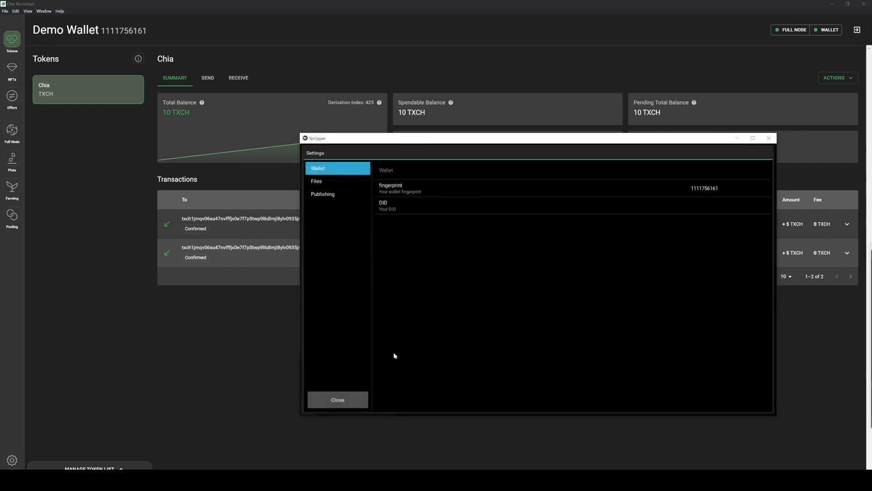
pyautogui.click(335, 194)
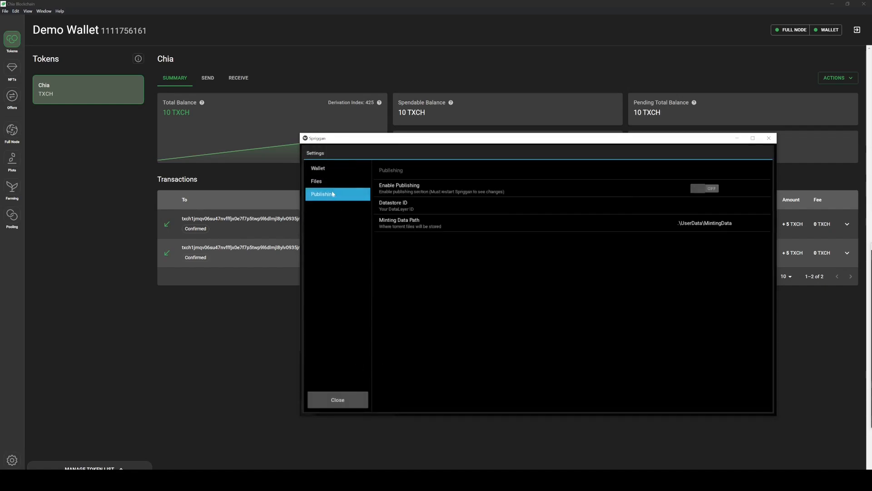
pyautogui.click(700, 189)
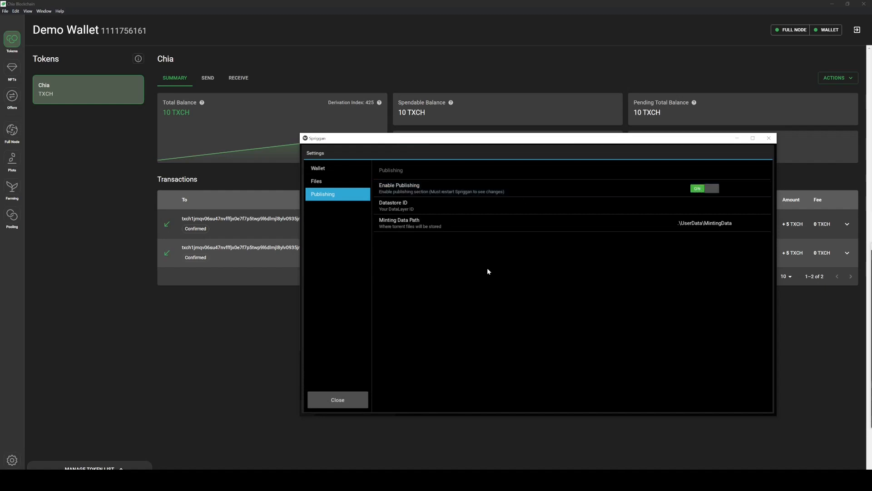
pyautogui.click(343, 399)
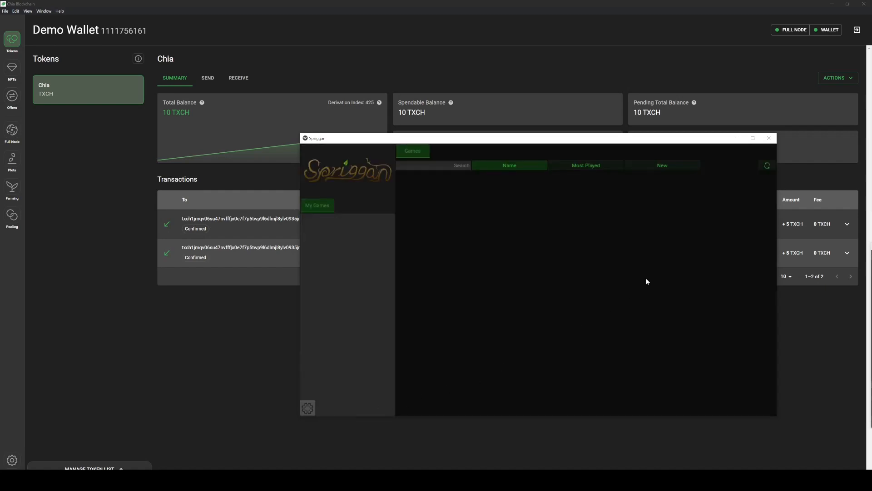
pyautogui.click(768, 138)
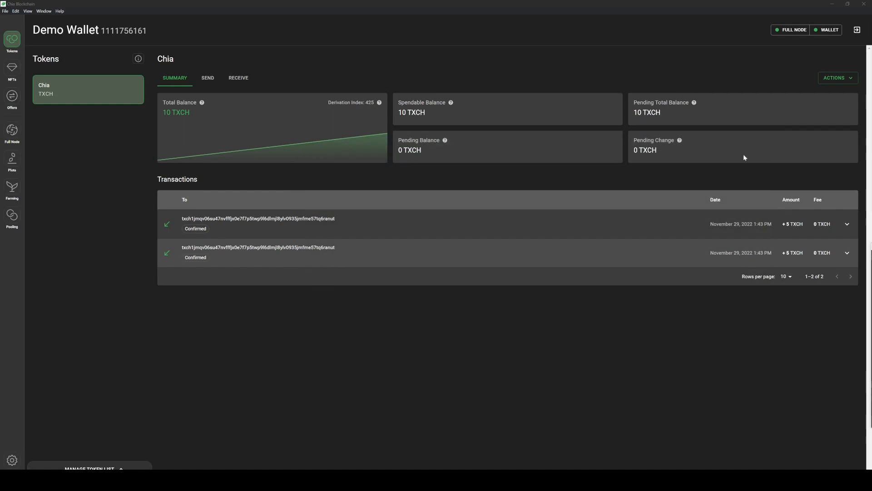
# - Create a new DID profile in the wallet's Profiles settings with a 0.5 TXCH fee
pyautogui.click(12, 460)
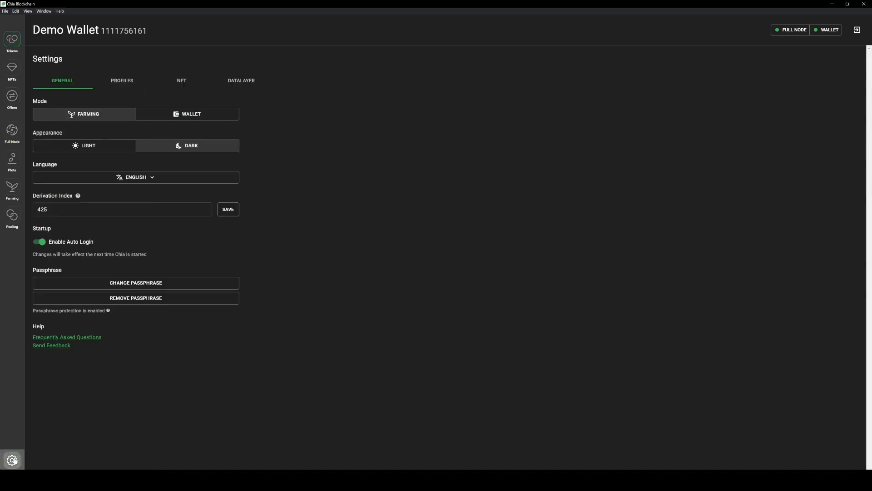
pyautogui.click(122, 82)
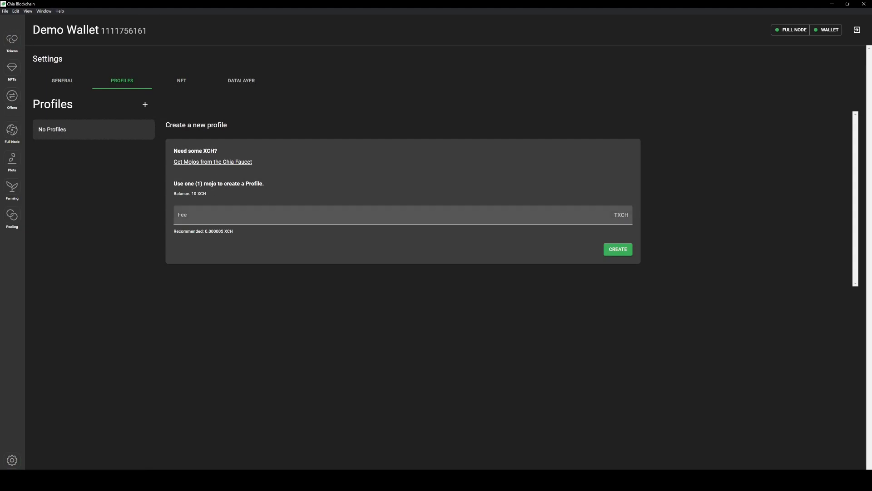
pyautogui.click(209, 216)
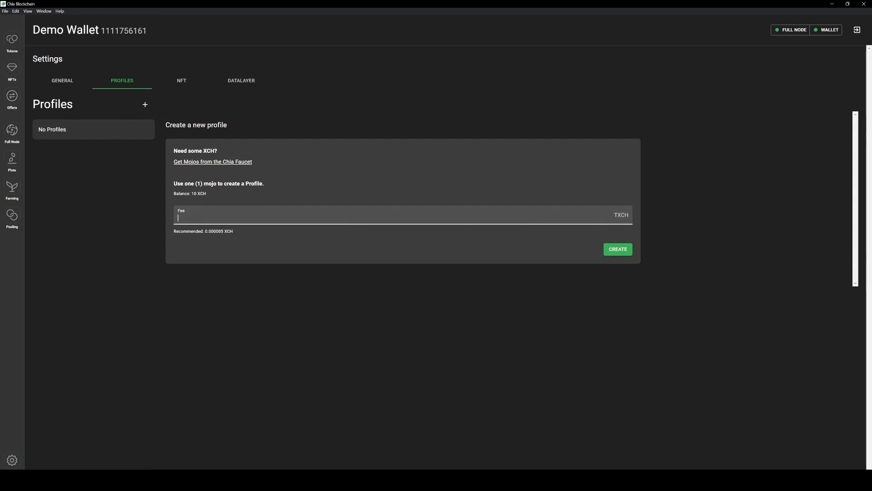
pyautogui.write('0.5')
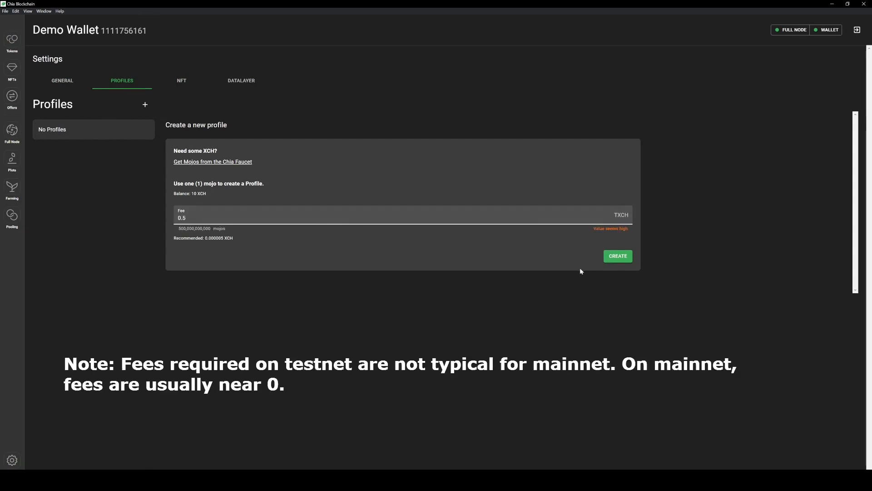
pyautogui.click(616, 258)
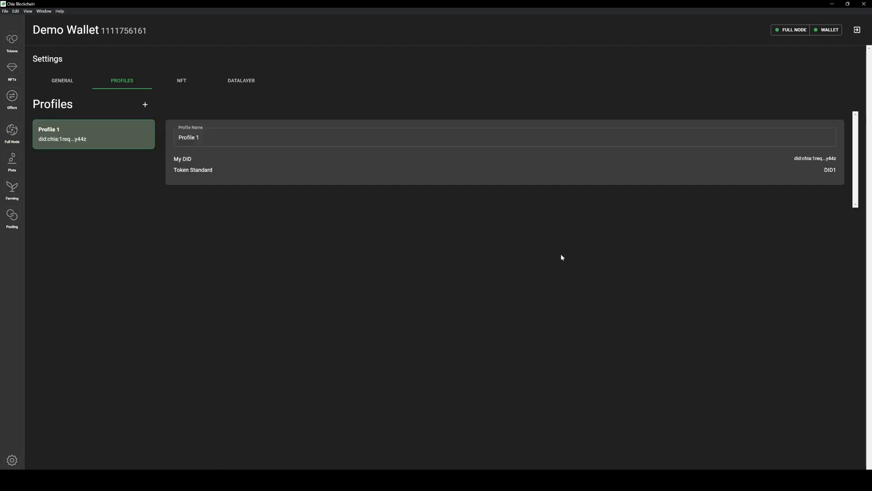
# - Rename the new profile to 'Spriggan DID' and return to the tokens summary
pyautogui.click(287, 137)
pyautogui.press('BackSpace')
pyautogui.press('BackSpace')
pyautogui.press('BackSpace')
pyautogui.press('BackSpace')
pyautogui.press('BackSpace')
pyautogui.press('BackSpace')
pyautogui.press('BackSpace')
pyautogui.press('BackSpace')
pyautogui.press('BackSpace')
pyautogui.write('Spriggan DID')
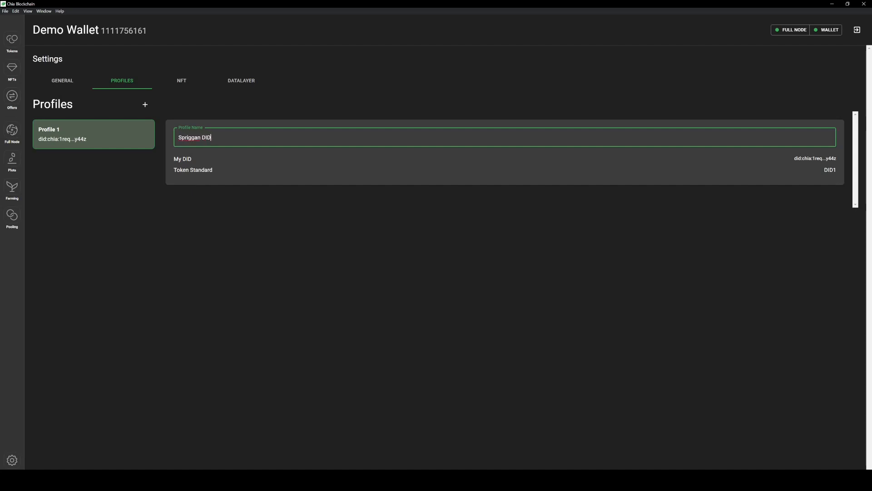
pyautogui.click(279, 119)
pyautogui.click(12, 41)
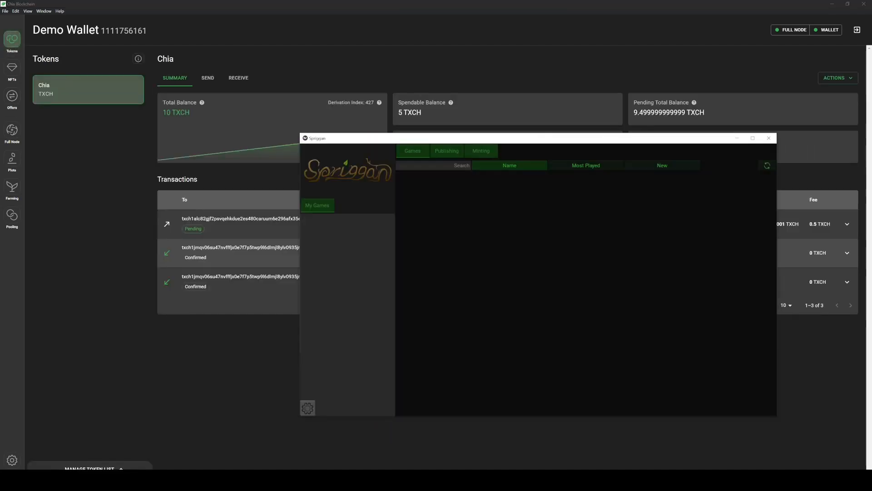
# - Set Spriggan's DID setting to the newly created Spriggan DID
pyautogui.click(308, 408)
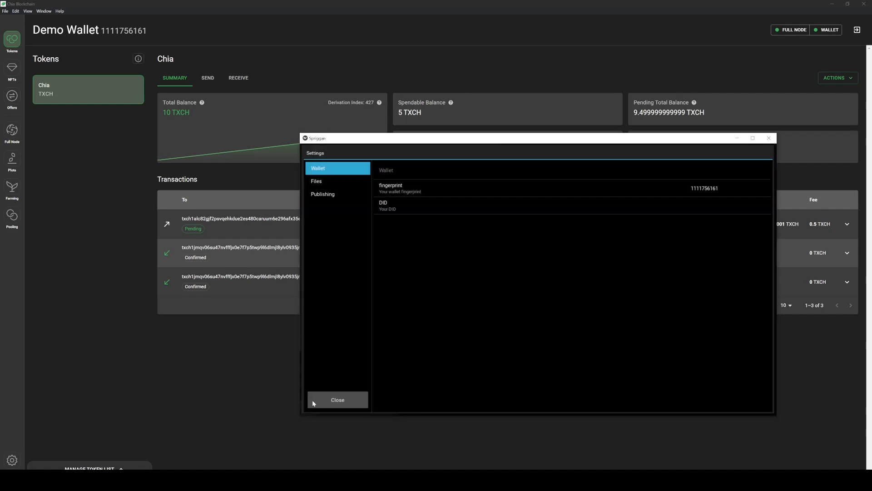
pyautogui.click(557, 209)
pyautogui.click(542, 274)
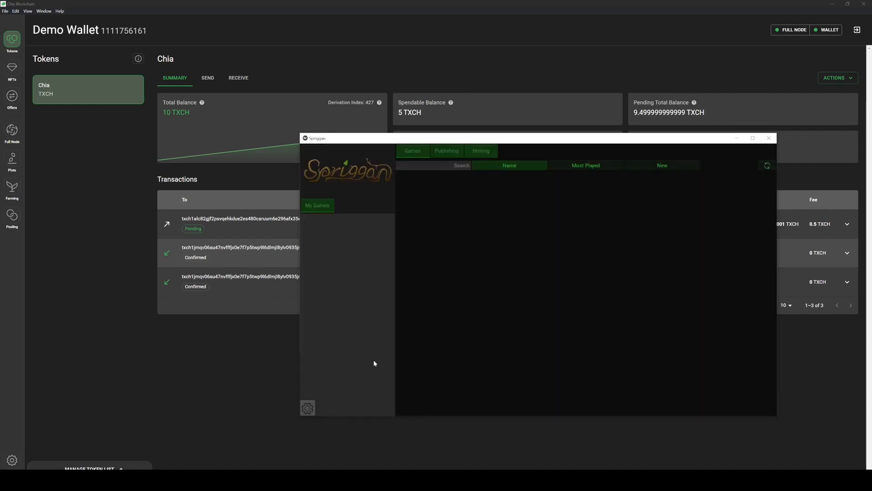
# - Create a new datastore on the Publishing tab so a Datastore ID appears
pyautogui.click(447, 153)
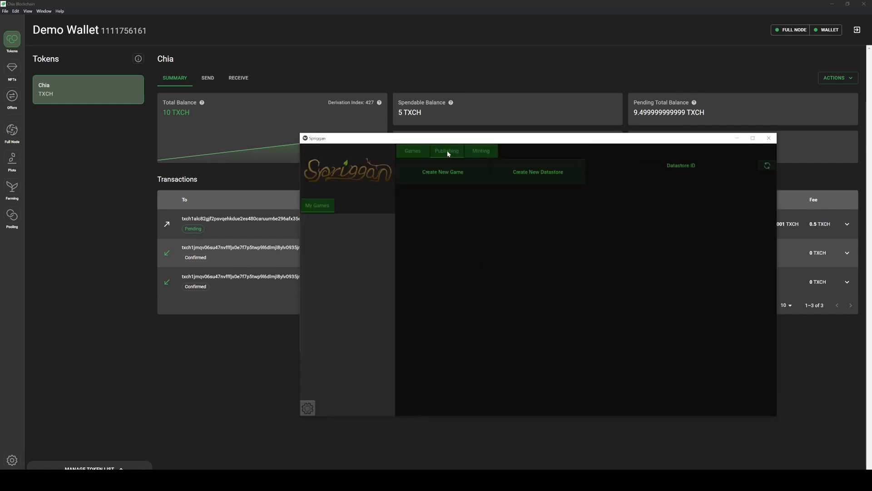
pyautogui.click(480, 150)
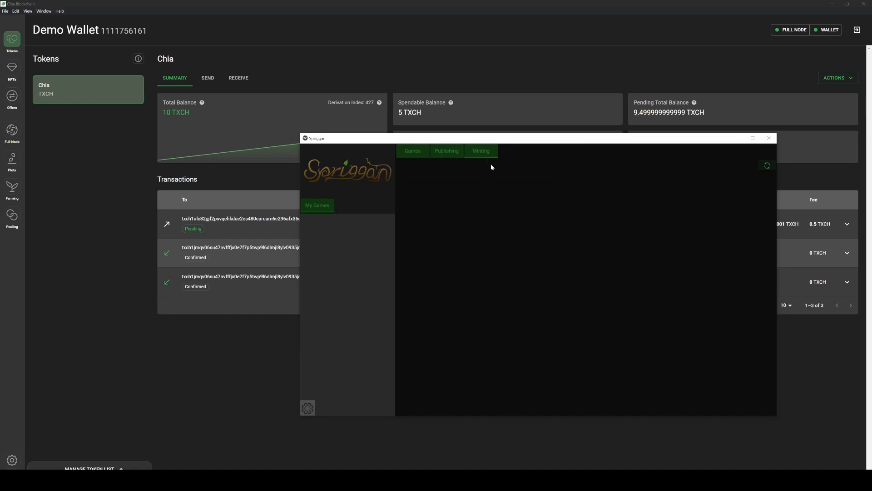
pyautogui.click(449, 152)
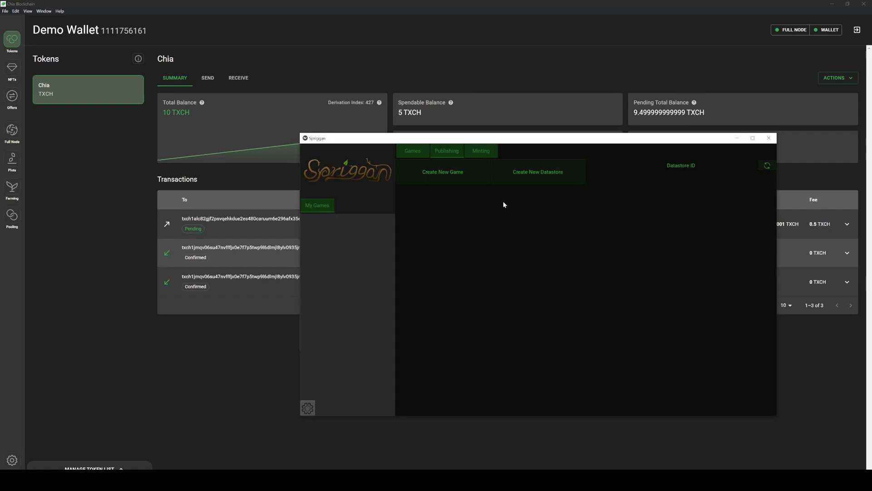
pyautogui.click(538, 173)
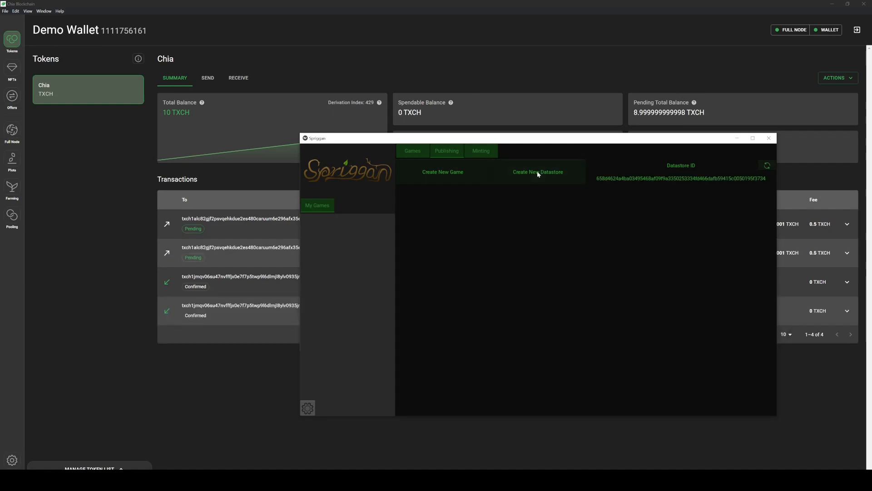
pyautogui.click(256, 366)
# - Start a new game listing titled 'Pong' with developer 'Gaerax' and publisher 'Spriggan'
pyautogui.click(460, 175)
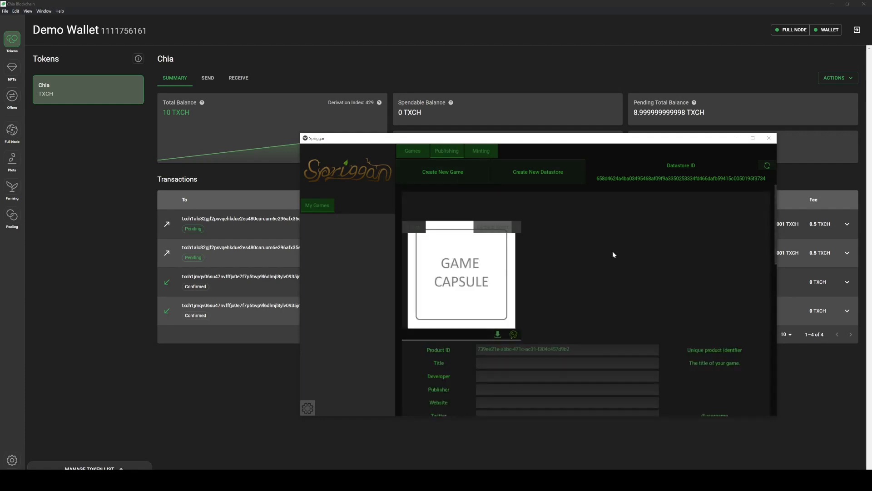
pyautogui.scroll(-1, 636, 259)
pyautogui.scroll(-2, 663, 268)
pyautogui.click(539, 260)
pyautogui.write('Pong')
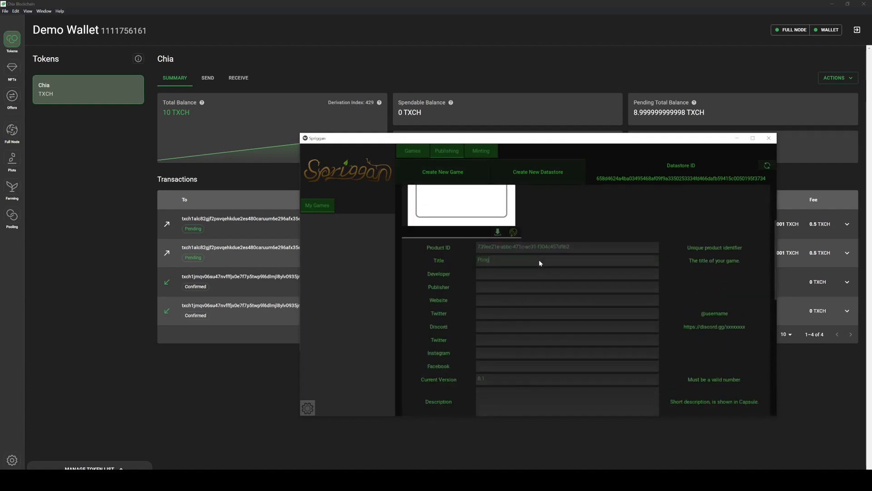
pyautogui.click(526, 271)
pyautogui.write('Gaerax')
pyautogui.click(521, 287)
pyautogui.write('Spriggan')
# - Set the Windows game files to the Pong folder
pyautogui.scroll(-4, 522, 355)
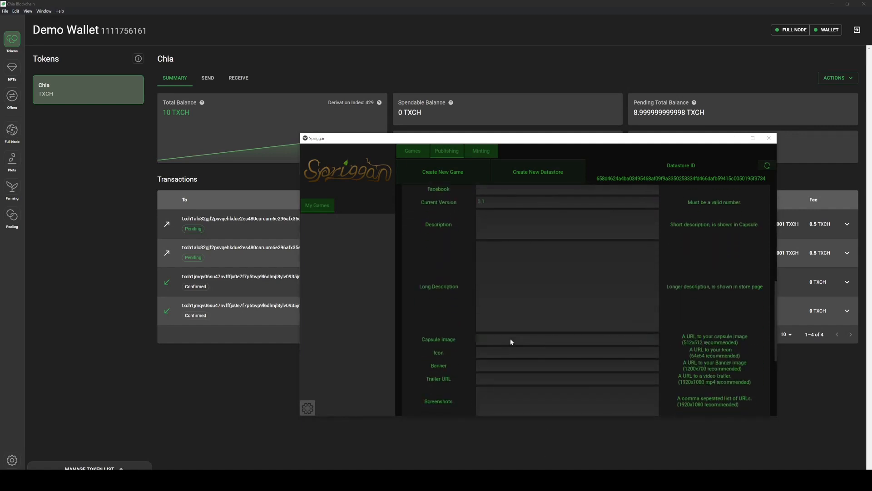
pyautogui.scroll(-5, 470, 332)
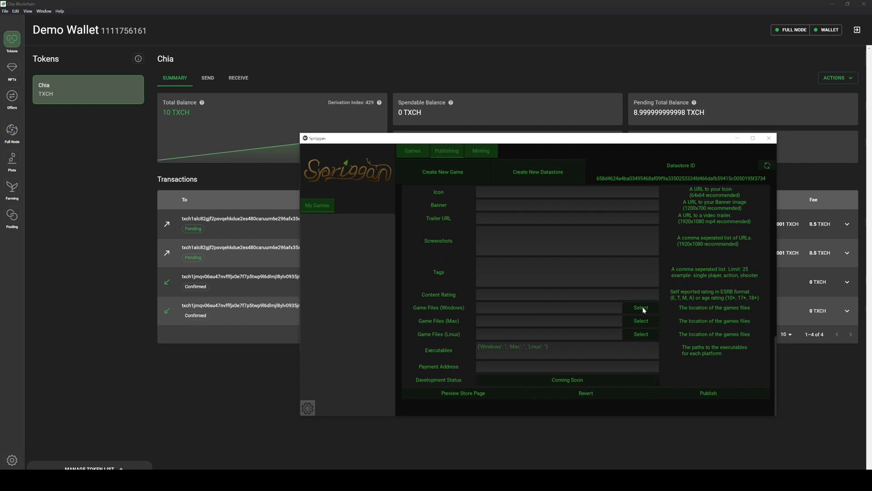
pyautogui.click(641, 307)
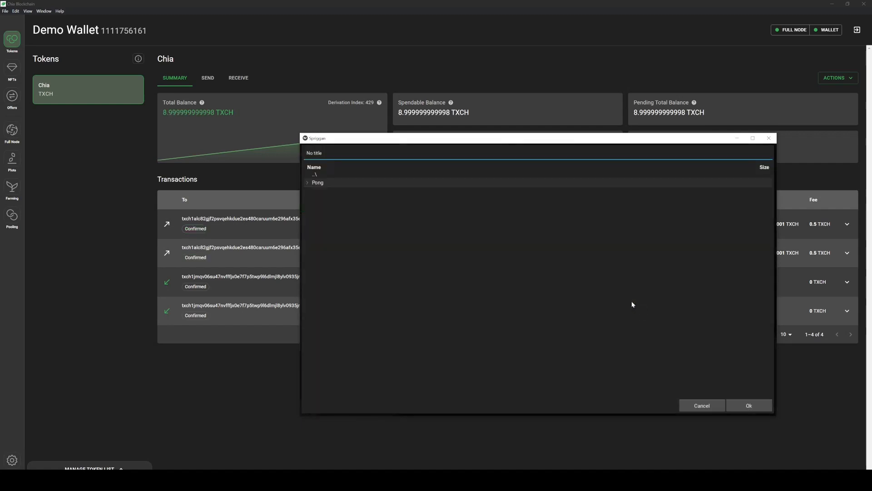
pyautogui.click(307, 182)
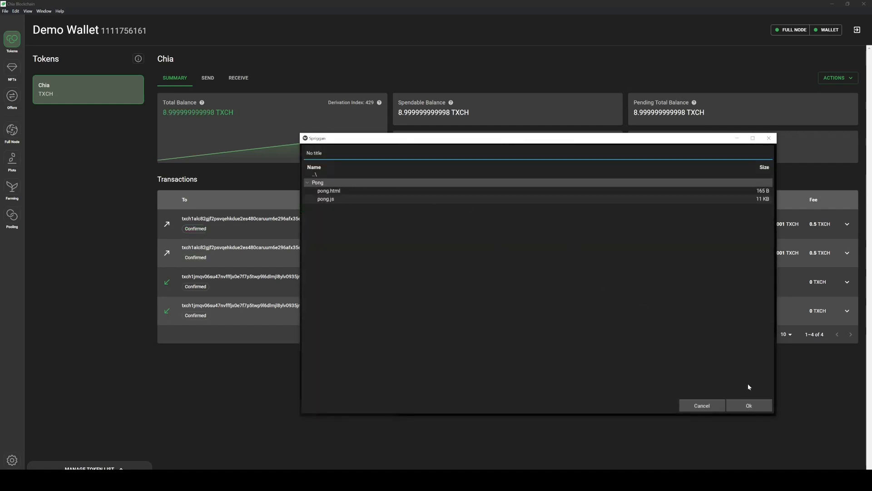
pyautogui.click(748, 405)
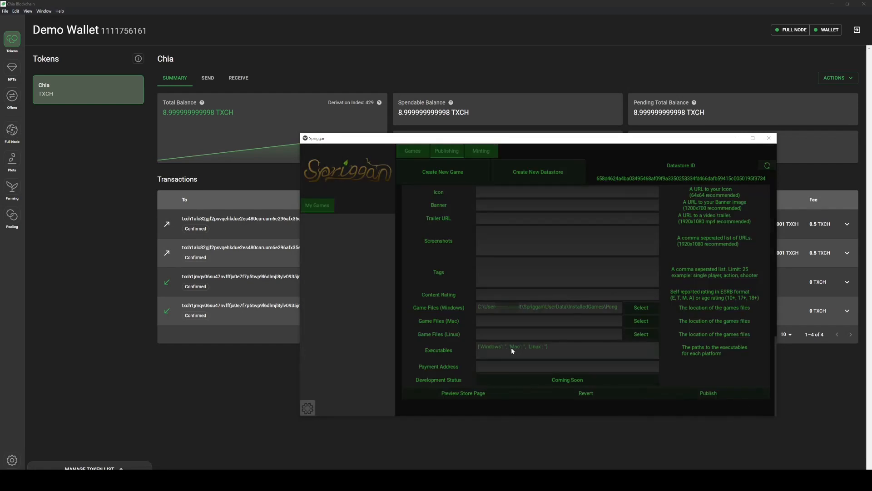
# - Enter pong.html as the Windows executable for Pong
pyautogui.write('pong.html')
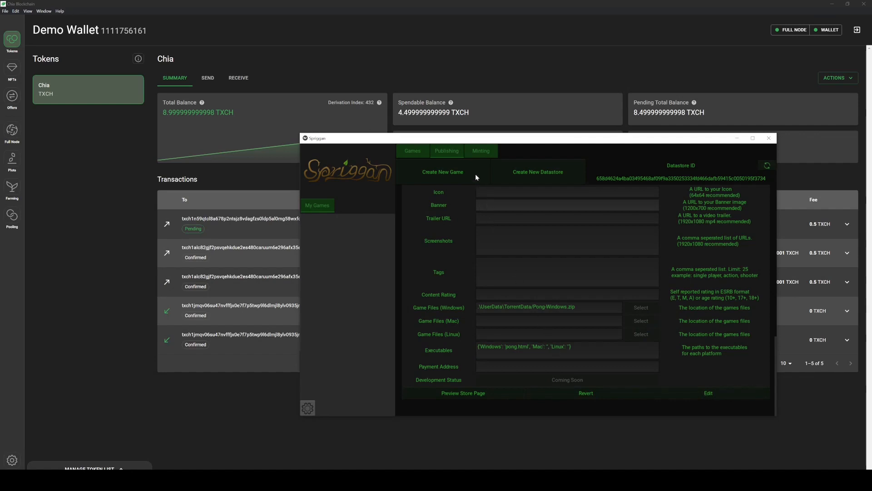
# - On the refreshed Minting tab, paste the metadata and license URIs, and set fee 0.5 and royalty 30%
pyautogui.click(477, 150)
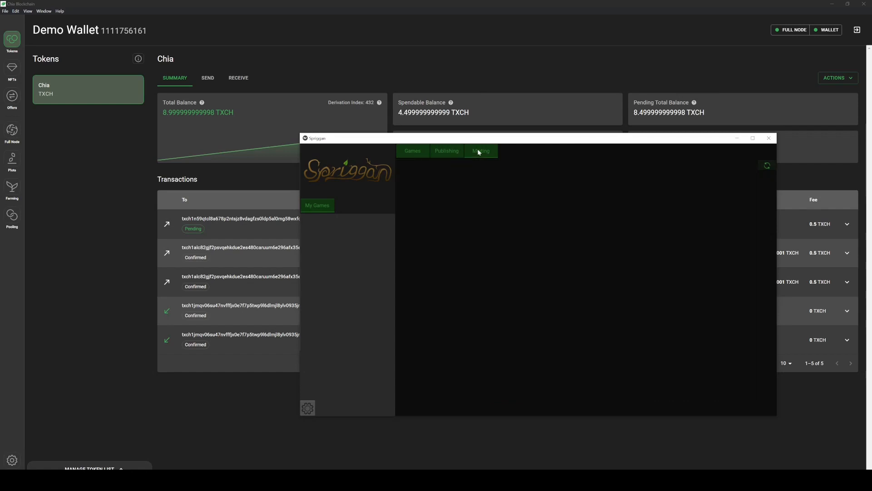
pyautogui.click(766, 167)
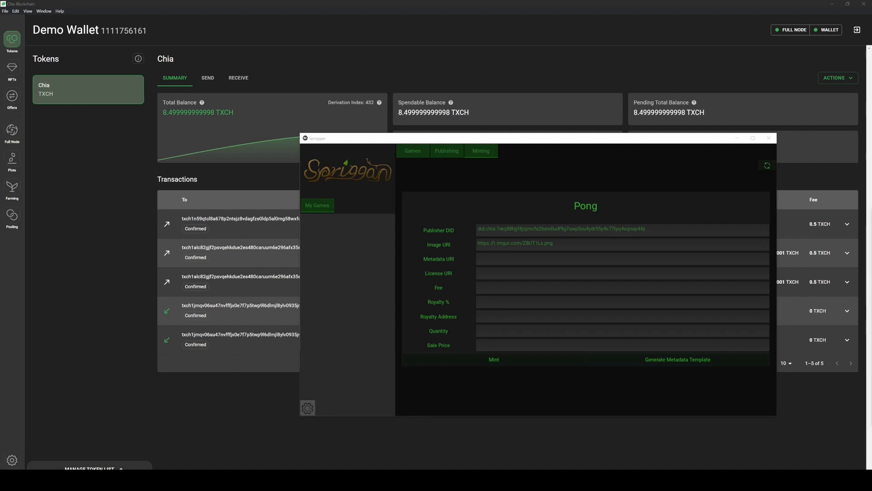
pyautogui.click(500, 258)
pyautogui.write('https://pastebin.com/raw/EGBY9ERr')
pyautogui.click(517, 276)
pyautogui.hotkey('ctrl', 'v')
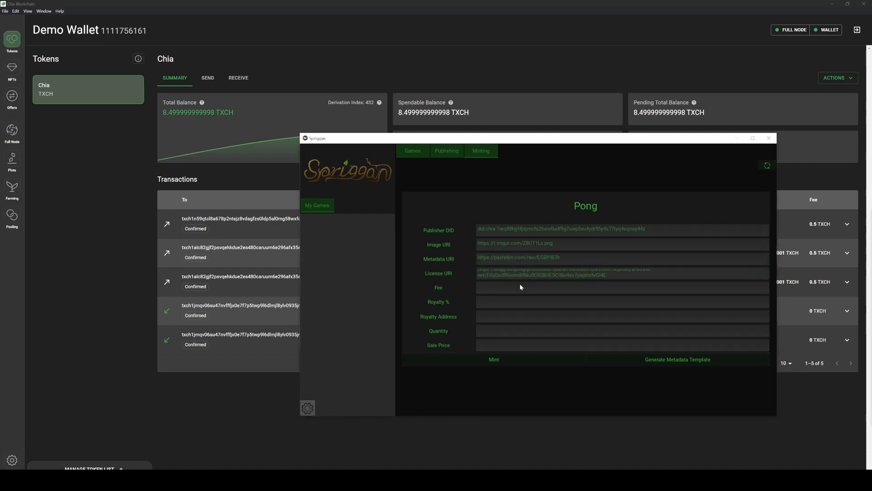
pyautogui.click(515, 290)
pyautogui.click(506, 301)
# - Copy the wallet's receive address and paste it as Pong's Royalty Address
pyautogui.click(159, 168)
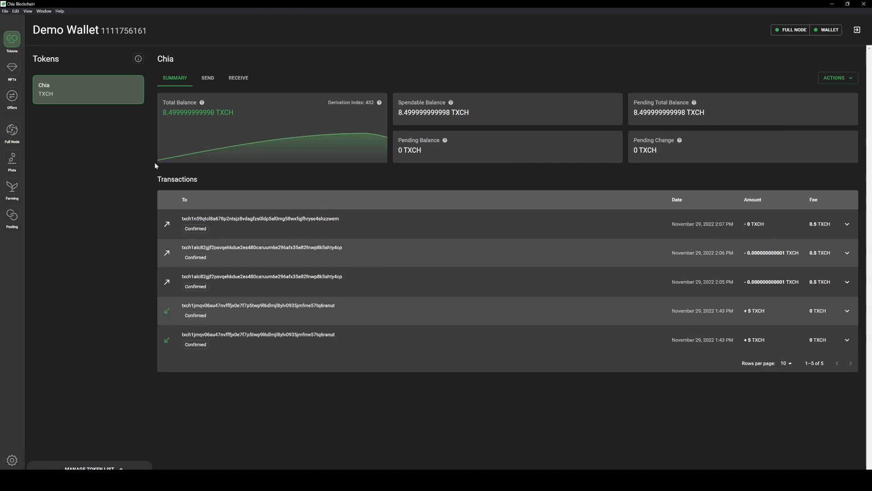
pyautogui.click(239, 79)
pyautogui.moveTo(342, 129); pyautogui.dragTo(166, 129)
pyautogui.hotkey('ctrl', 'c')
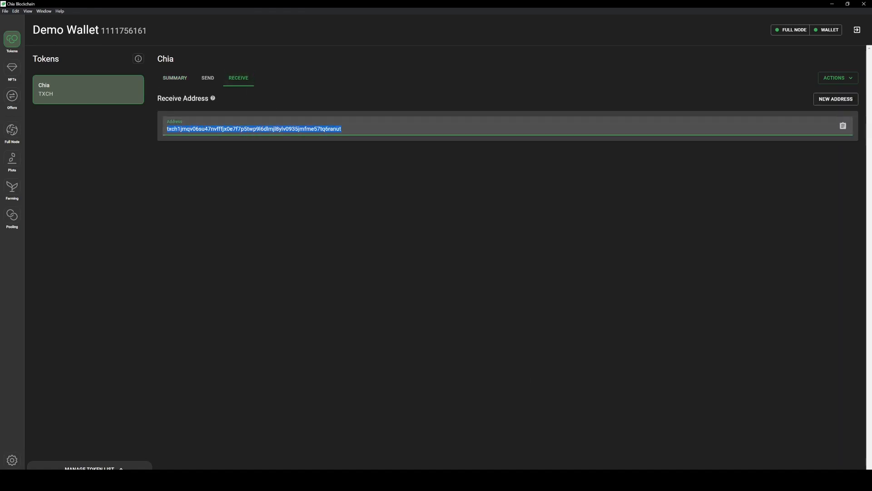
pyautogui.hotkey('alt', 'Tab')
pyautogui.click(489, 318)
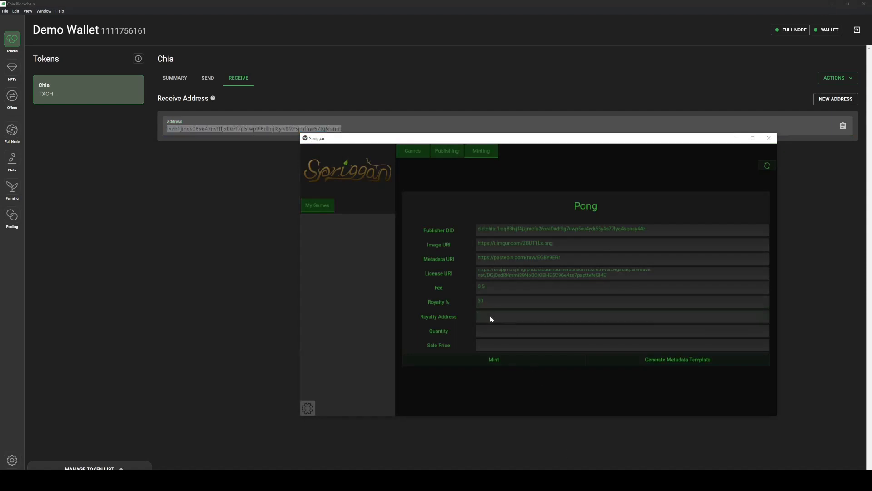
pyautogui.hotkey('ctrl', 'v')
# - Set the mint quantity to 10 and return the wallet to its token summary
pyautogui.click(509, 332)
pyautogui.write('10')
pyautogui.click(12, 43)
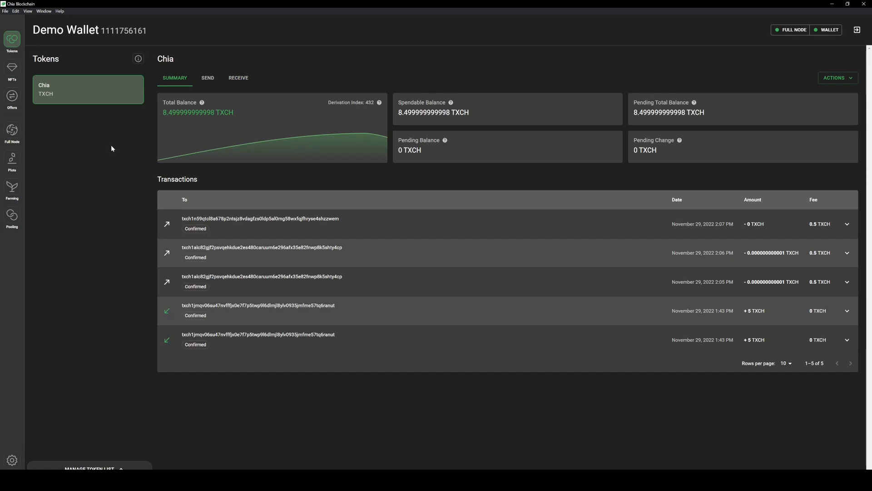
# - Mint the 10 Pong NFTs, then refresh Spriggan's Games list so the Pong tile appears
pyautogui.click(10, 70)
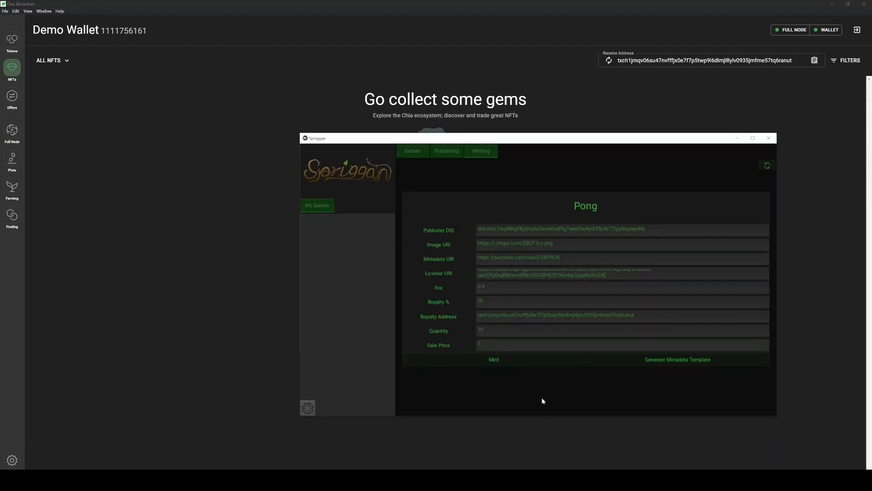
pyautogui.click(494, 361)
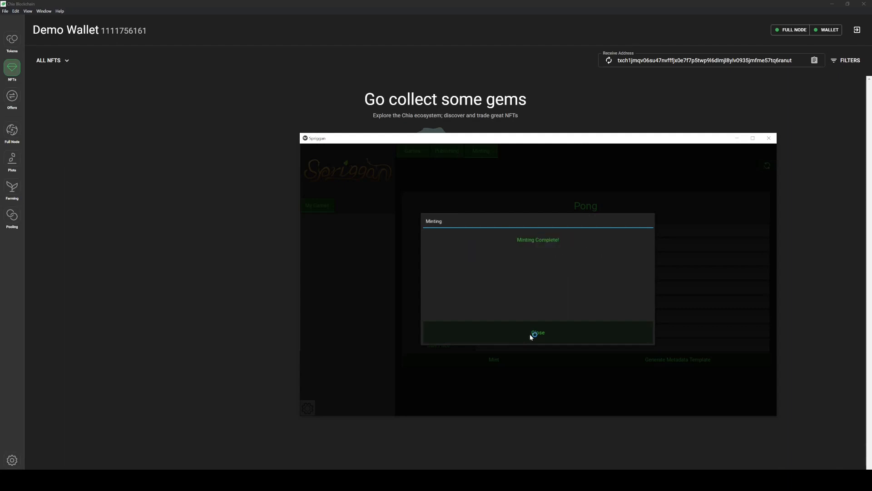
pyautogui.click(536, 332)
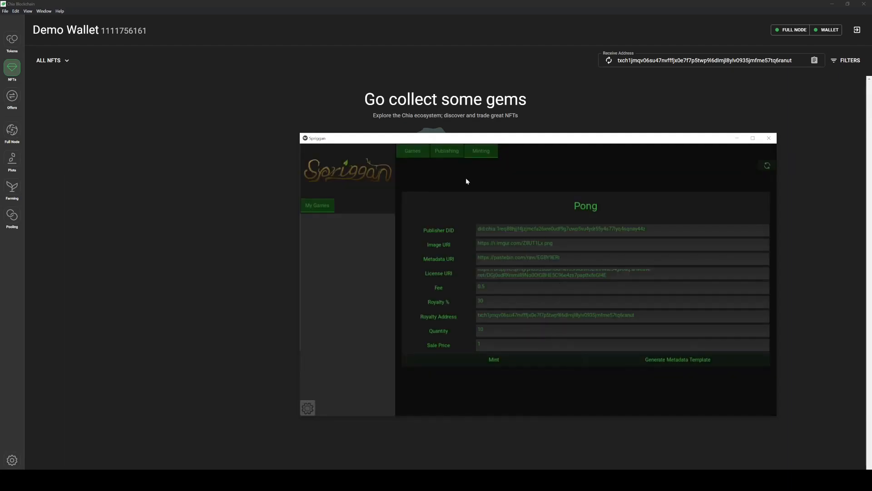
pyautogui.click(413, 151)
pyautogui.click(767, 166)
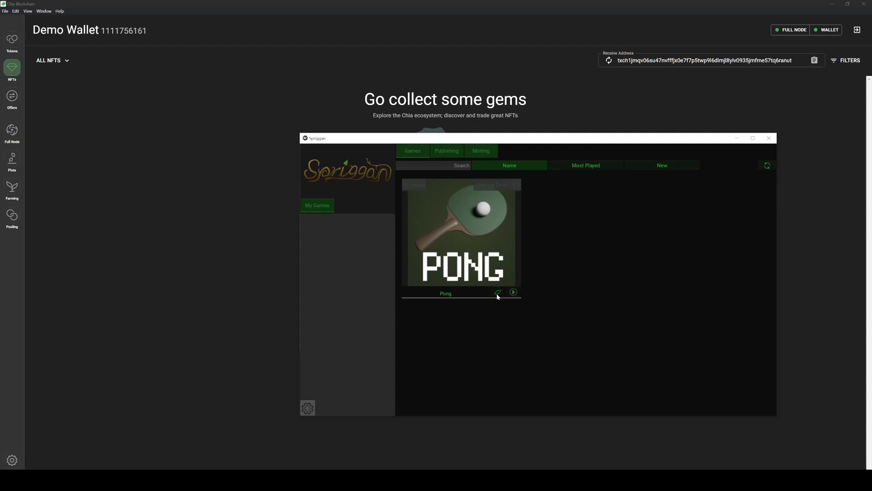
# - Play Pong from its Spriggan card, close the game, and show the wallet's Tokens page
pyautogui.click(514, 292)
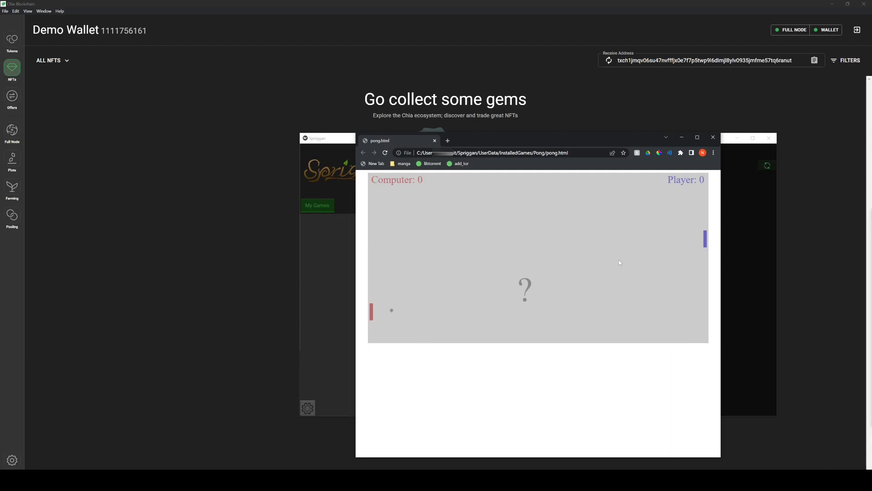
pyautogui.click(712, 137)
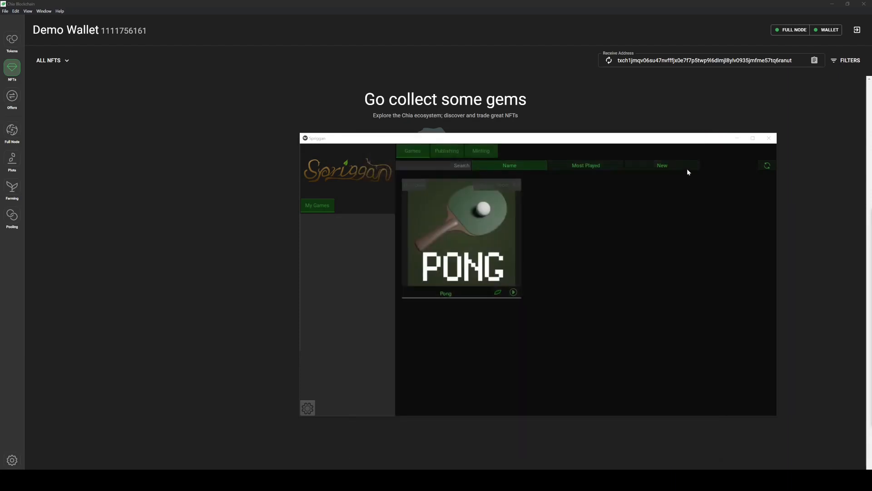
pyautogui.click(216, 216)
pyautogui.click(12, 39)
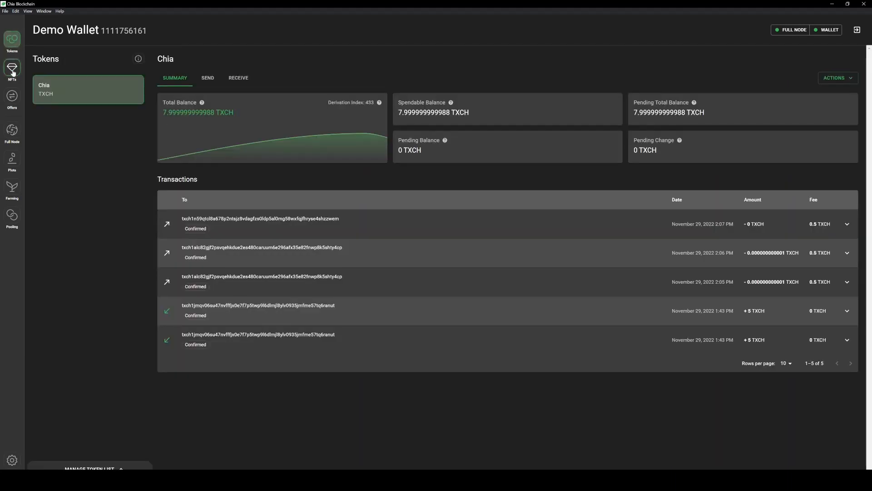
# - Reload the Chia wallet's NFT gallery and inspect one Pong - Standard Edition NFT among all ten
pyautogui.click(11, 68)
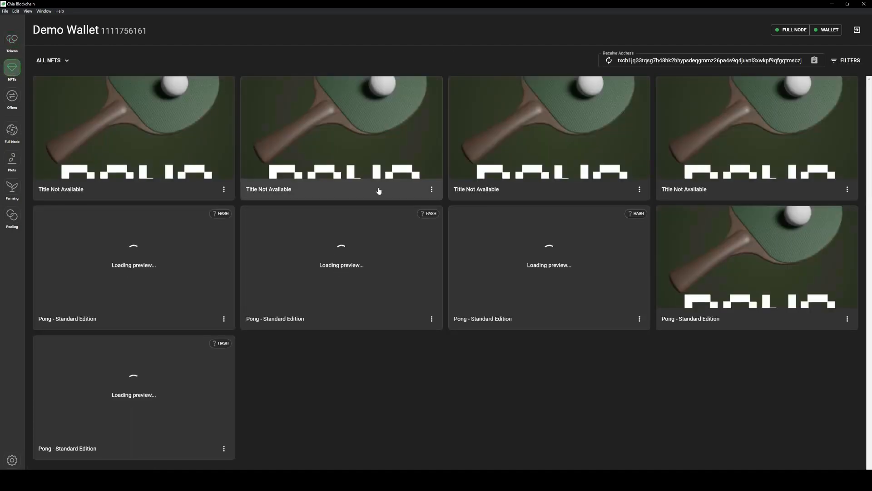
pyautogui.click(12, 39)
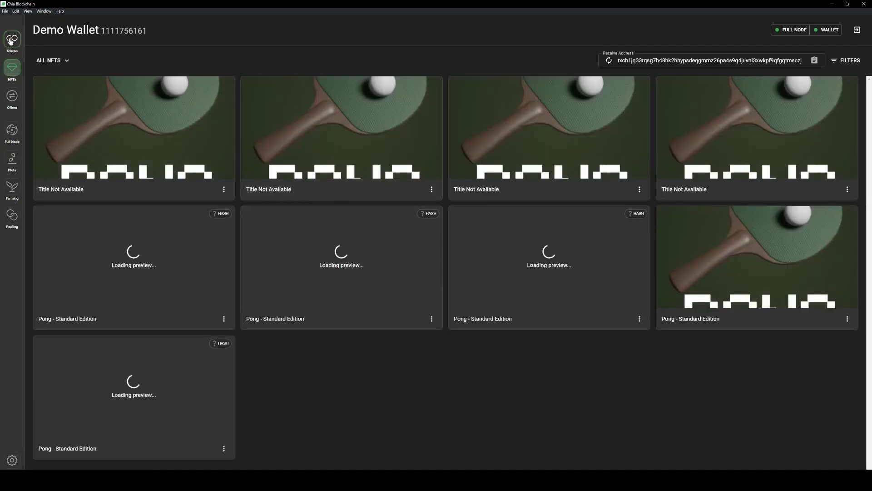
pyautogui.click(12, 69)
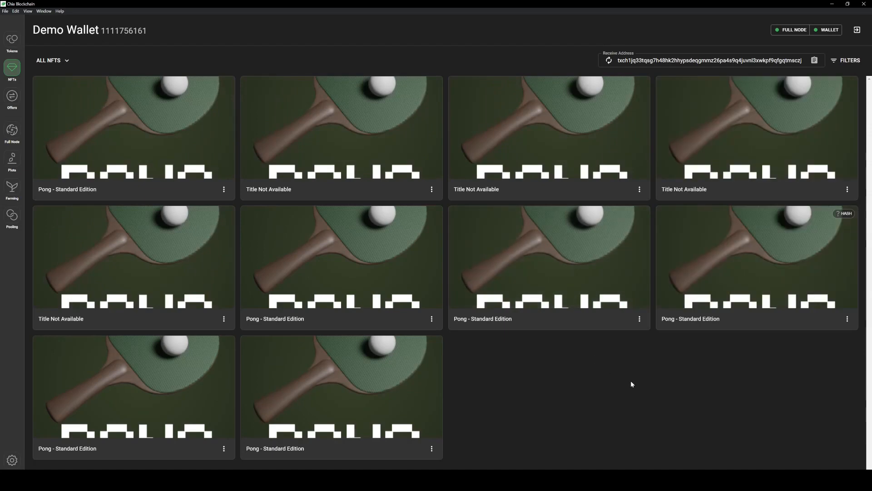
pyautogui.click(386, 389)
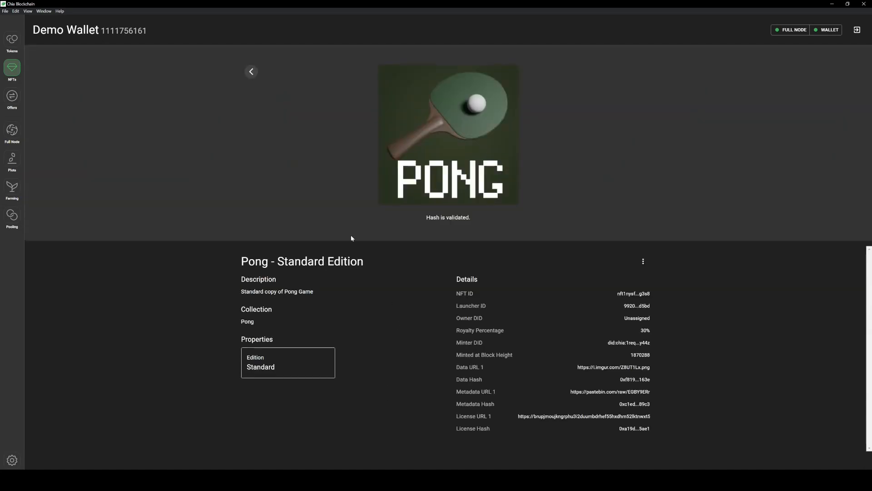
pyautogui.click(250, 73)
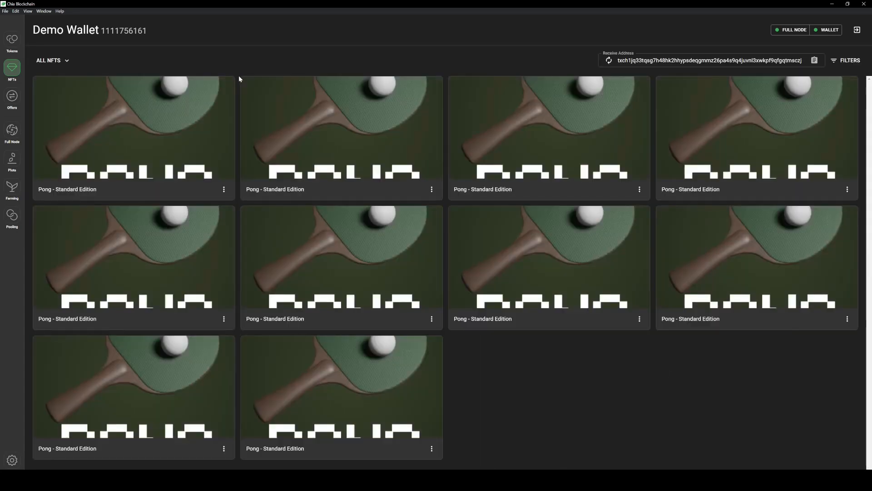